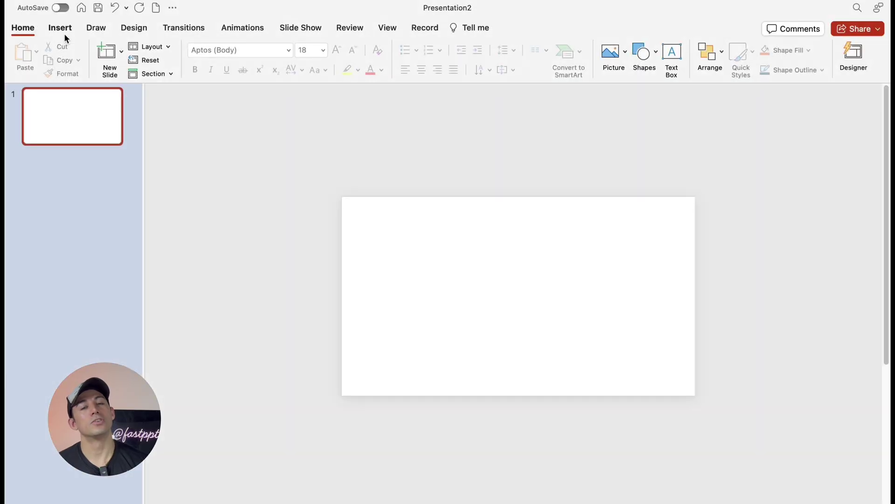
Draw a tall rectangle at the slide's right and duplicate it into five side-by-side bars
left_click(64, 36)
left_click(300, 50)
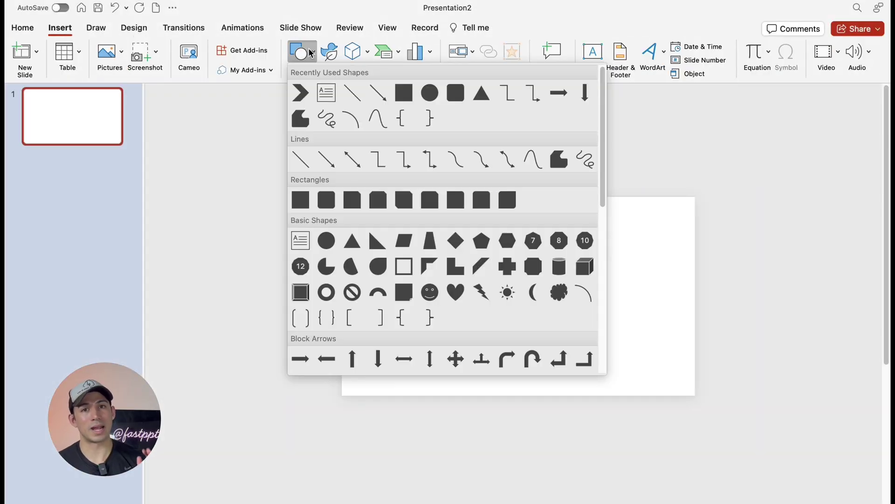
left_click(404, 92)
left_click_drag(630, 197, 695, 395)
left_click_drag(626, 299, 586, 313)
key("super+d")
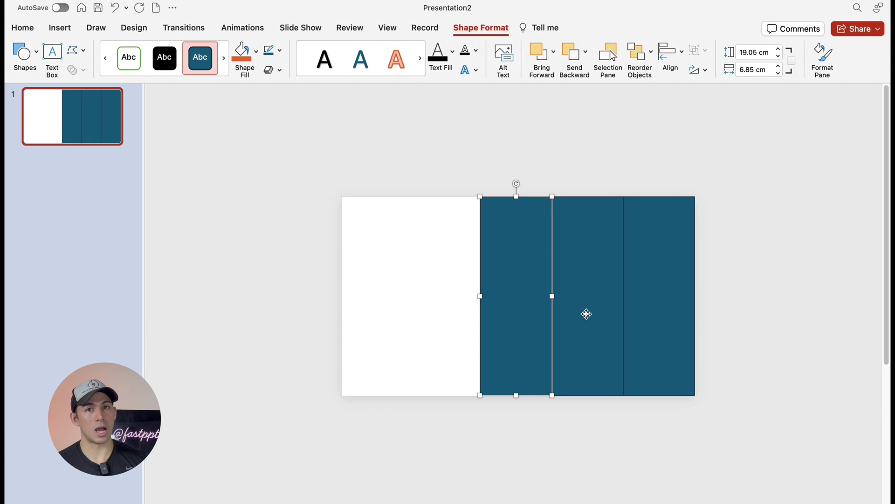
key("super+d")
key("super+d")
Fill the first bar dark navy with no outline
right_click(365, 256)
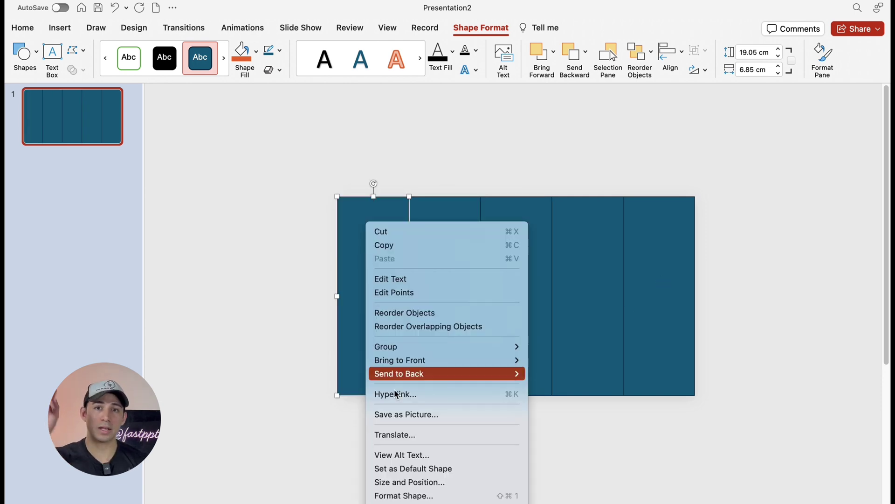
left_click(442, 496)
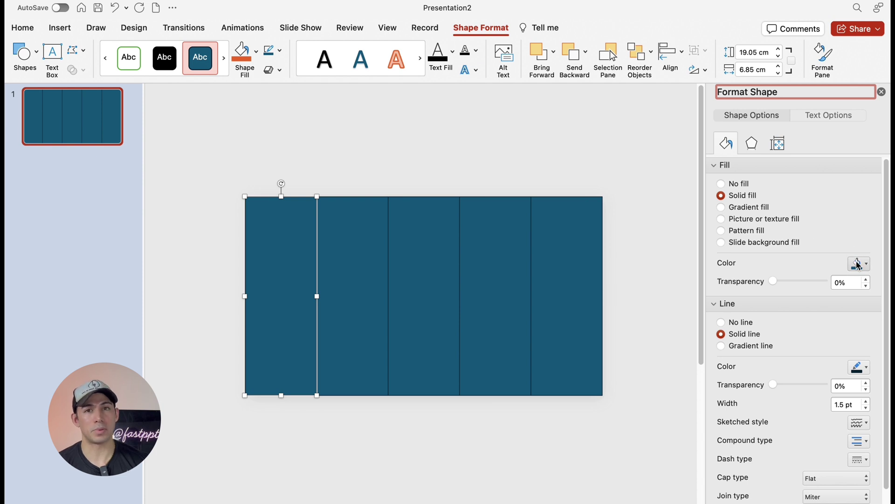
left_click(858, 264)
left_click(779, 413)
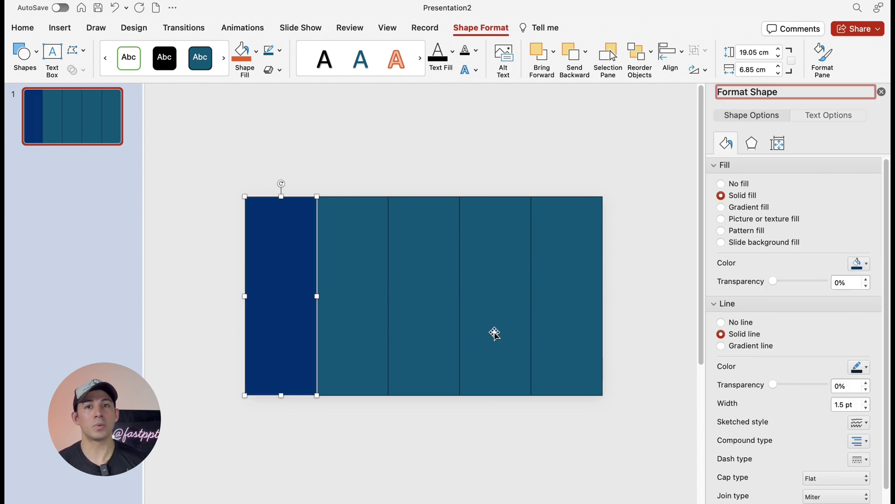
left_click(730, 323)
Fill the second bar bright cyan and the third light cyan, both without outlines
left_click(380, 270)
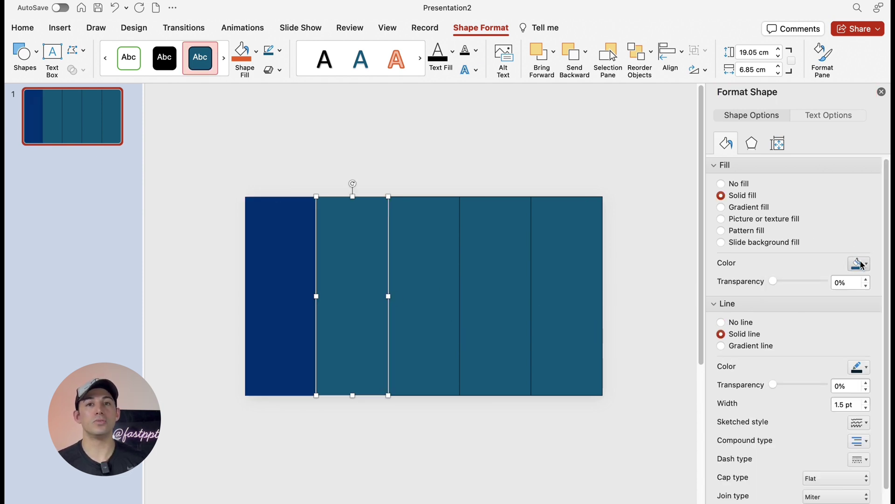
left_click(859, 264)
left_click(792, 414)
left_click(722, 322)
left_click(427, 239)
left_click(857, 264)
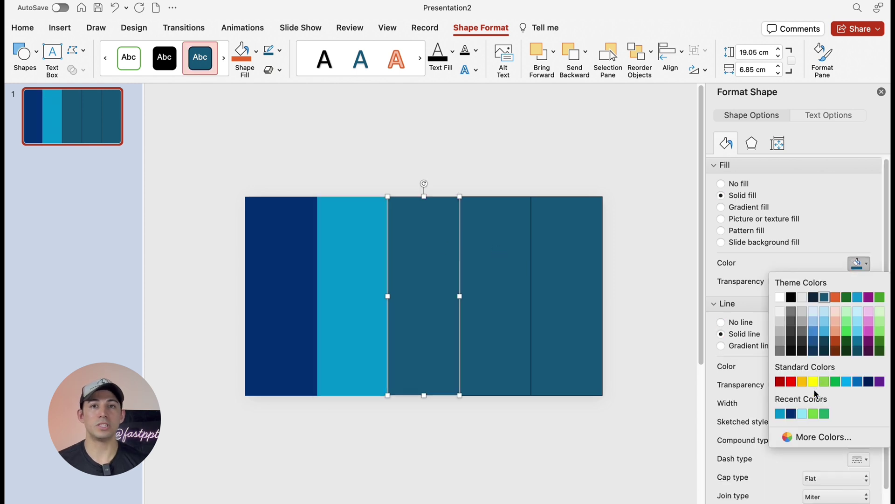
left_click(803, 414)
left_click(728, 323)
Fill the fourth bar lime green and the fifth green, removing their outlines
left_click(515, 252)
left_click(858, 264)
left_click(813, 413)
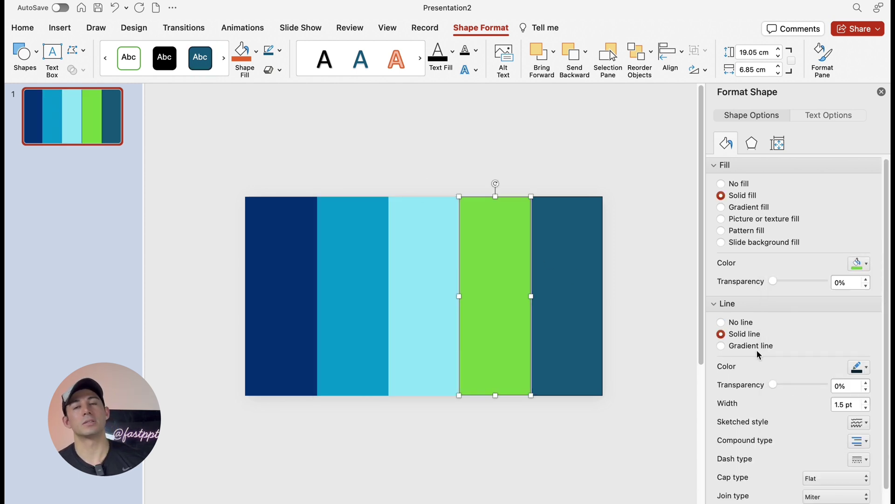
left_click(722, 323)
left_click(589, 247)
left_click(858, 264)
left_click(824, 414)
left_click(722, 322)
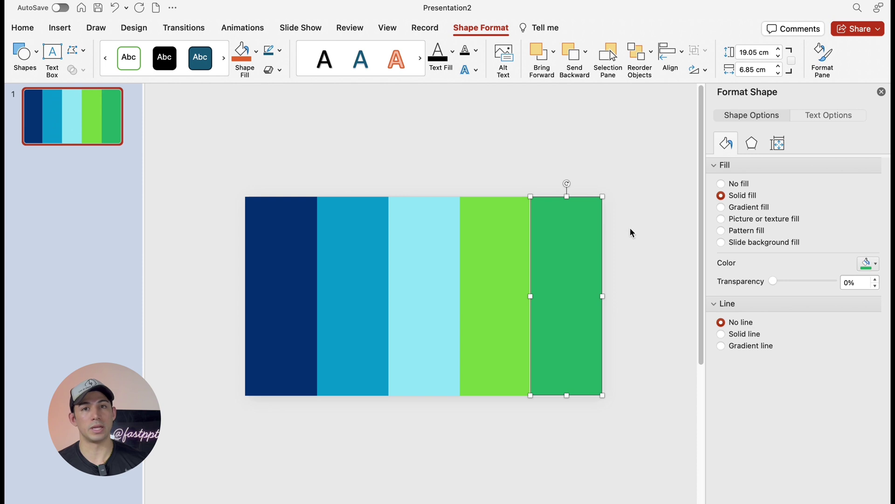
left_click(632, 228)
Add a '01.' text box on the first bar in DM Sans Medium at 80 pt
left_click(672, 56)
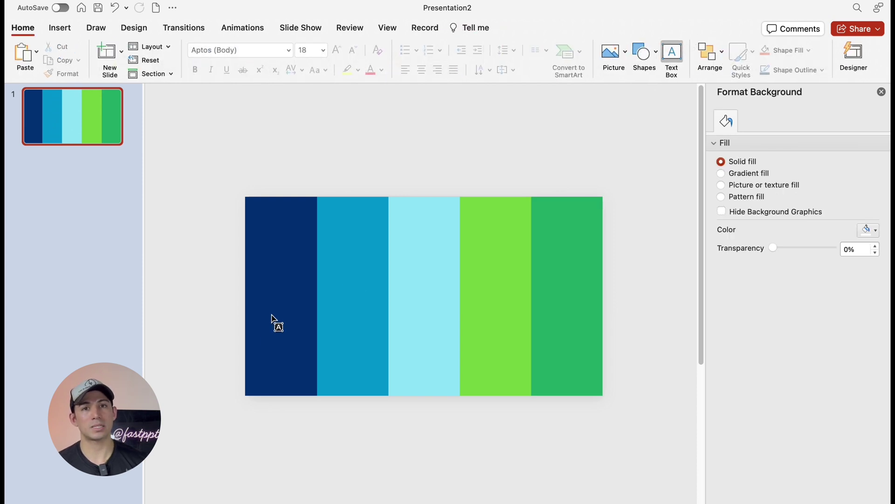
left_click_drag(252, 326, 308, 372)
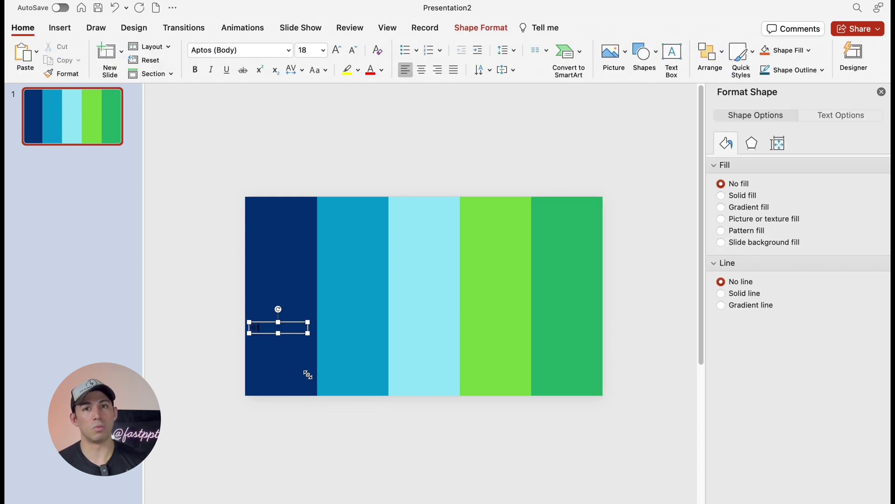
left_click(288, 50)
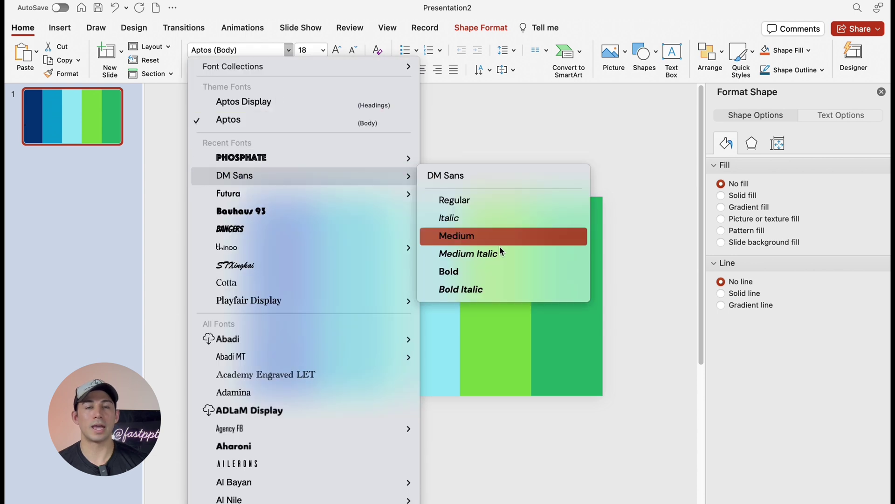
left_click(500, 245)
left_click(323, 50)
left_click(314, 310)
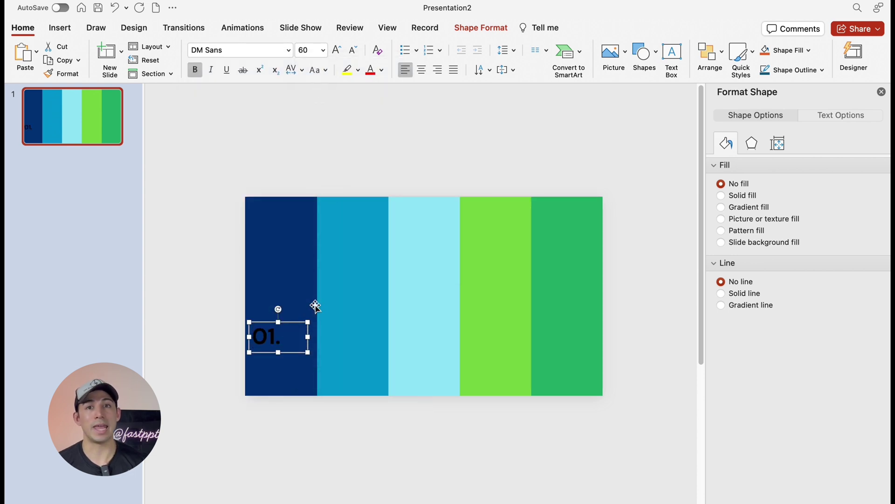
left_click(323, 49)
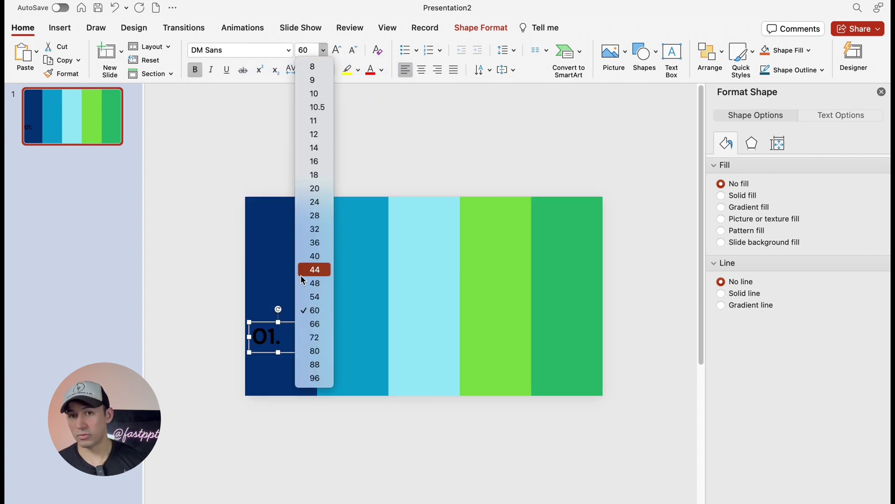
left_click(308, 356)
Enlarge the 01. number further and make it white
left_click(337, 50)
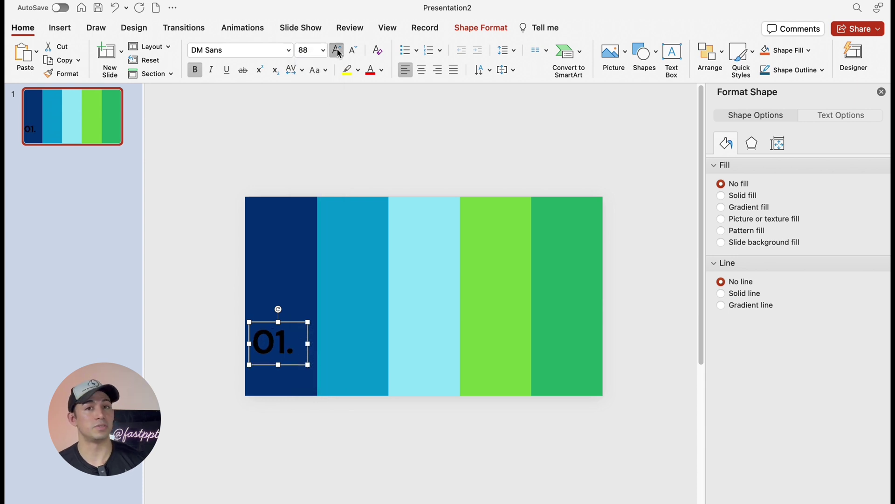
left_click(336, 50)
left_click(382, 70)
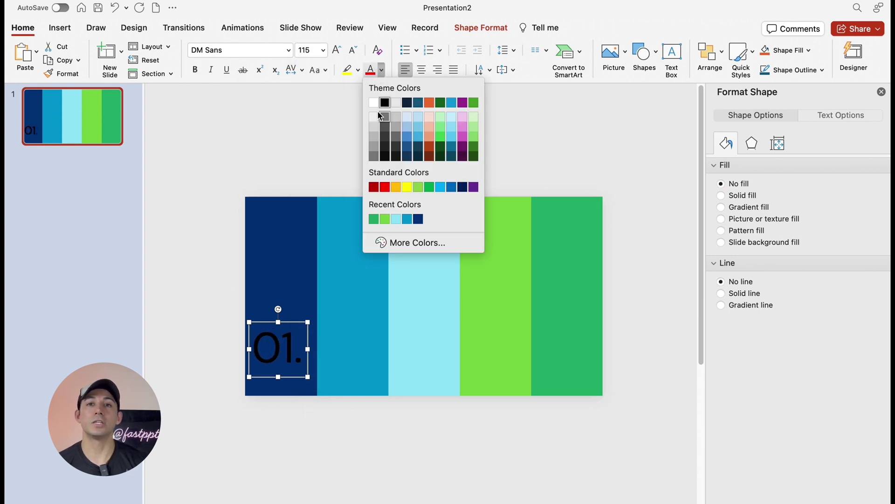
left_click(379, 100)
left_click_drag(310, 367, 312, 369)
key("Escape")
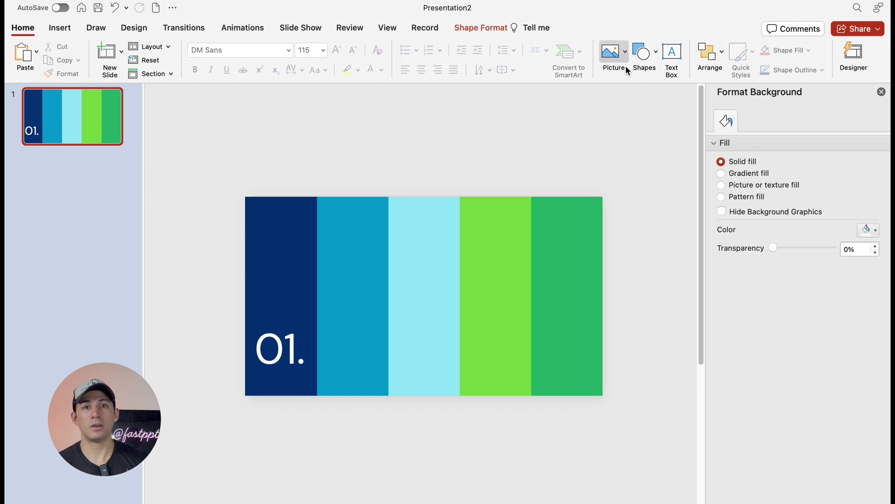
Add the pasted 'Keep it Simple' caption in small DM Sans, then copy both boxes to bar two
left_click(672, 54)
left_click_drag(255, 212, 308, 256)
type("Keep it Simple: Aim for simplicity in your presentation design")
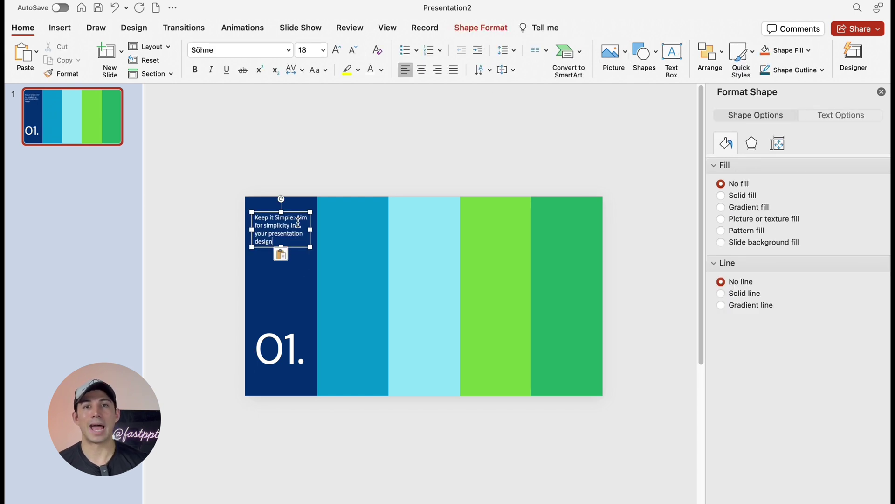
left_click(353, 49)
left_click(288, 50)
left_click(424, 163)
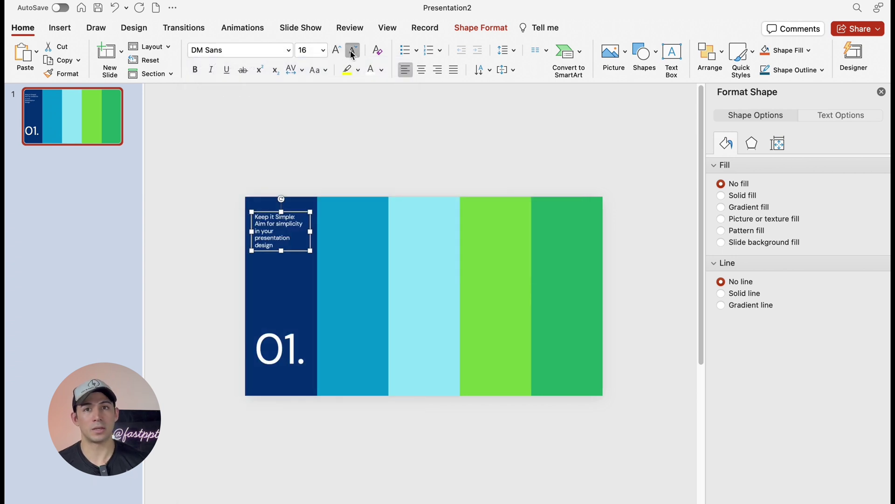
left_click(352, 50)
left_click(278, 351, "shift")
left_click_drag(278, 350, 381, 368)
Copy the labels onto the remaining bars and renumber them 02. through 05
key("super+d")
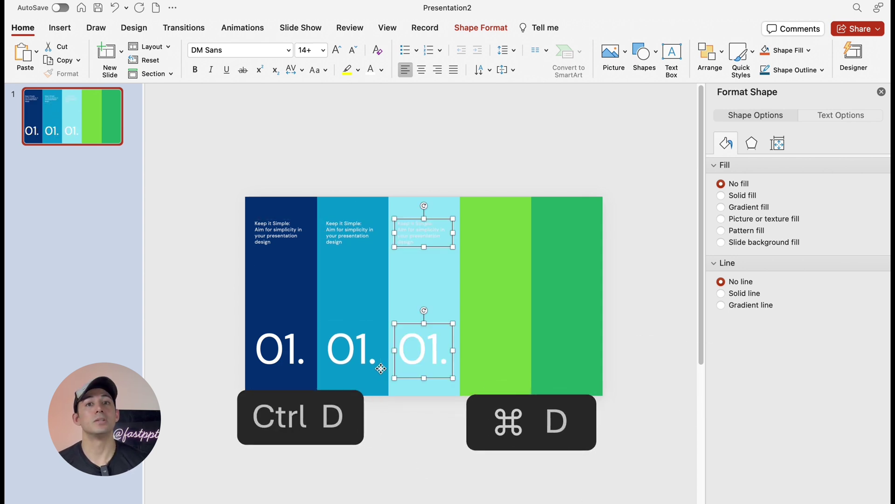
key("super+d")
key("super+d")
left_click(381, 368)
key("BackSpace")
type("2")
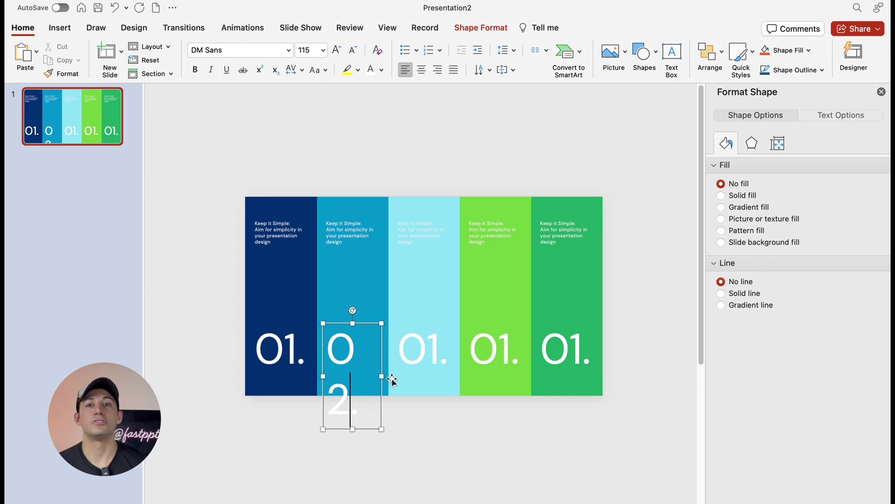
left_click(442, 389)
key("BackSpace")
type("3")
left_click(513, 354)
key("BackSpace")
type("4")
left_click(585, 354)
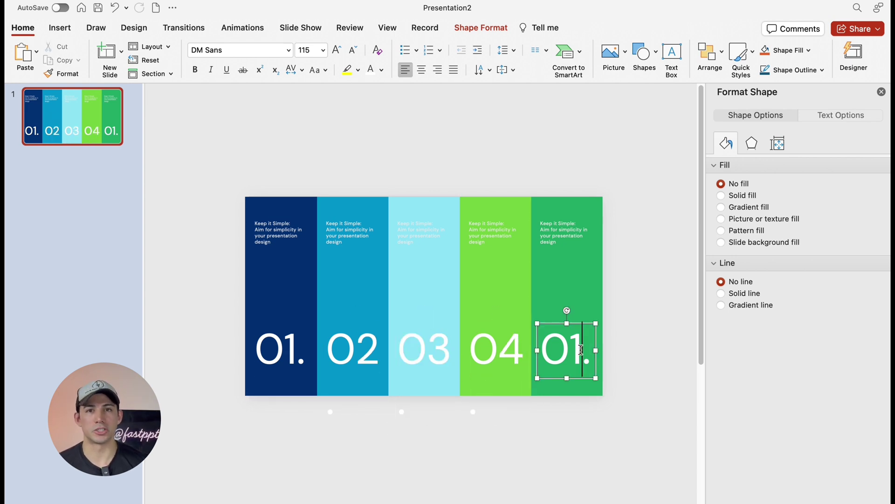
key("BackSpace")
type("5")
left_click_drag(593, 376, 602, 376)
Colour the third column's caption and 03. number grey
left_click(391, 165)
left_click_drag(391, 165, 464, 391)
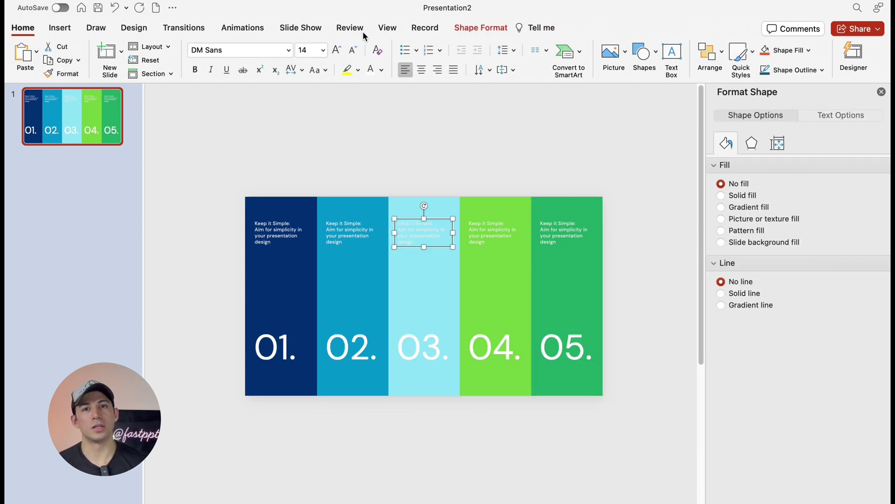
left_click(428, 348, "shift")
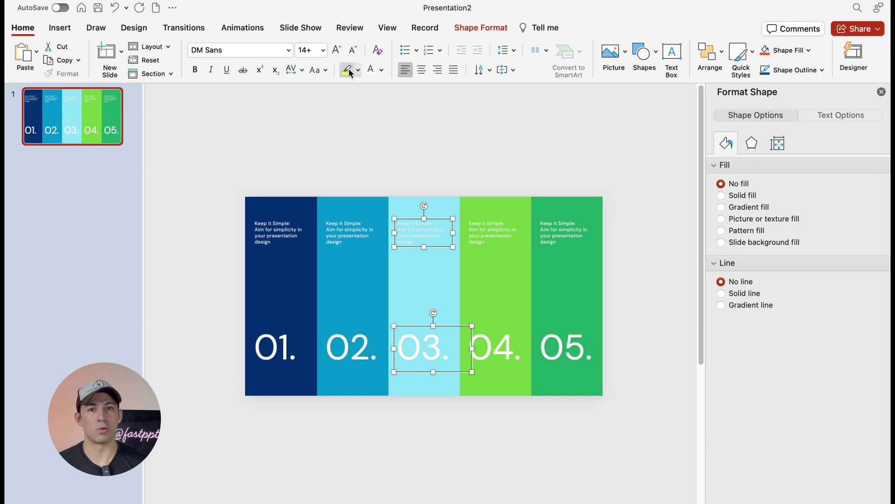
left_click(382, 71)
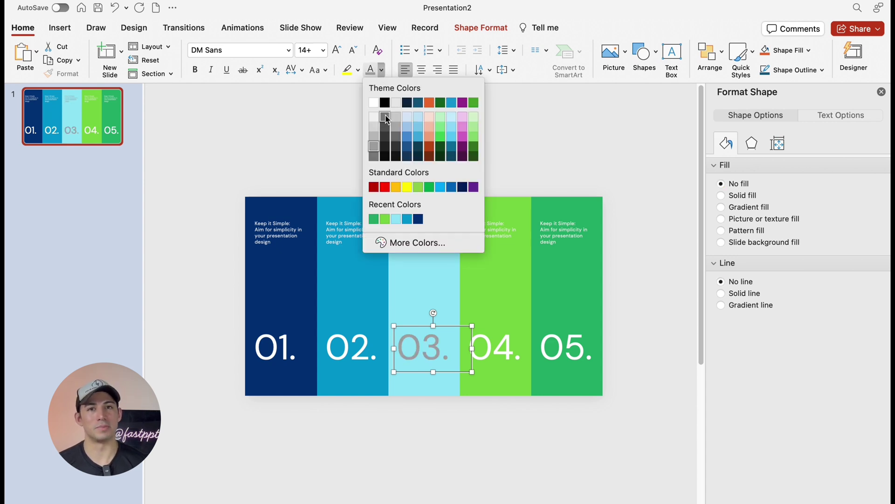
left_click(386, 117)
left_click(371, 89)
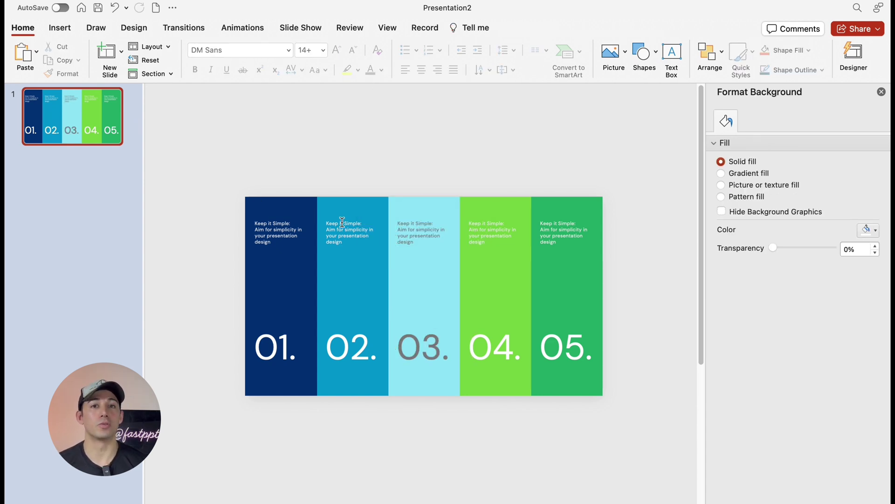
Group the shapes of columns 05, 04, 03, 02 and 01, then select all five groups
left_click_drag(531, 168, 633, 407)
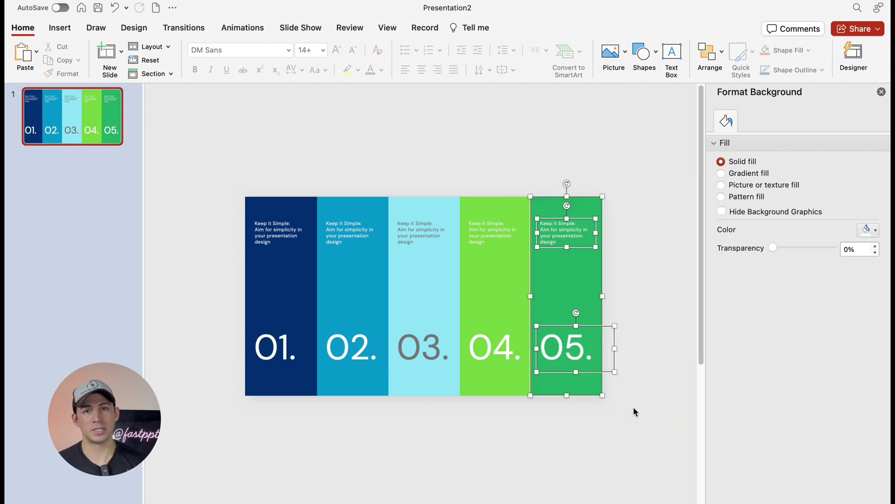
right_click(602, 372)
mouse_move(662, 401)
left_click(749, 401)
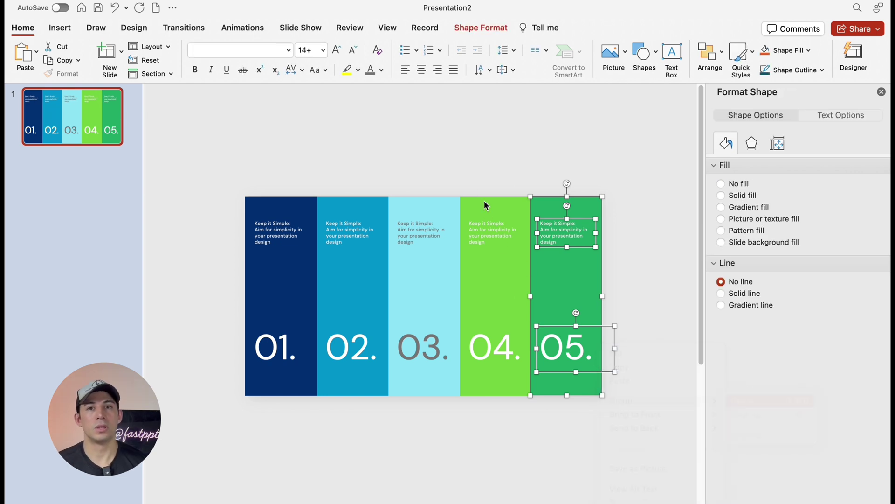
left_click_drag(452, 177, 541, 438)
left_click(568, 400)
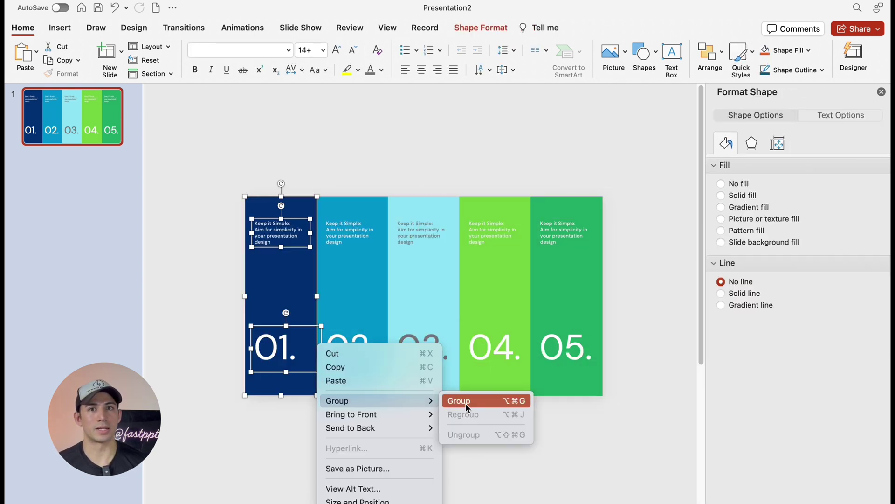
left_click(466, 459)
left_click(243, 164)
left_click_drag(196, 155, 706, 472)
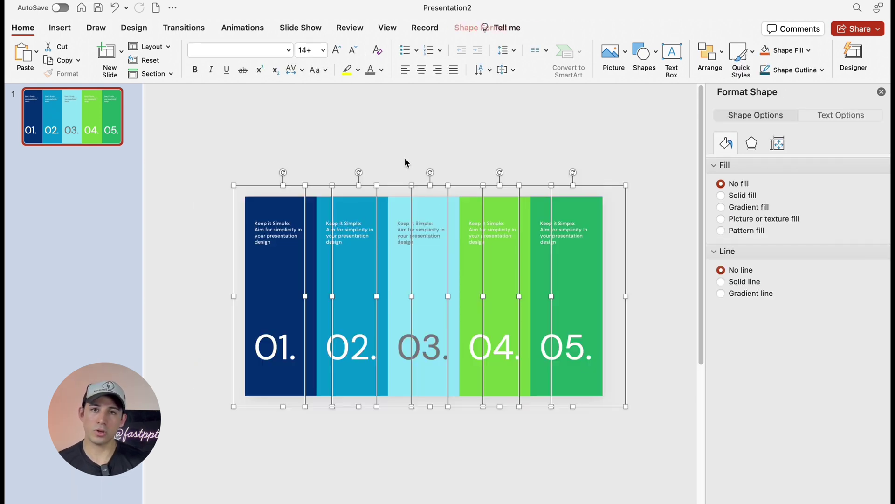
Apply Fly In from the left to all columns, starting With Previous, with a 02.00 duration
left_click(243, 28)
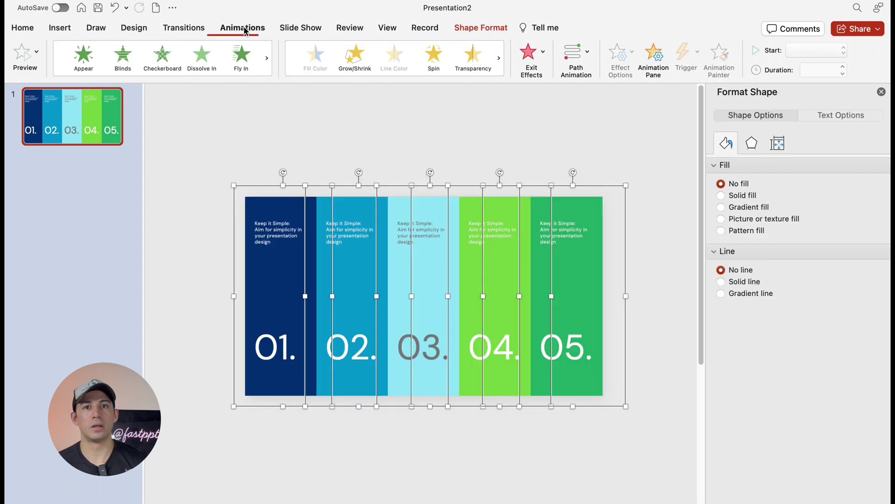
left_click(242, 62)
left_click(632, 56)
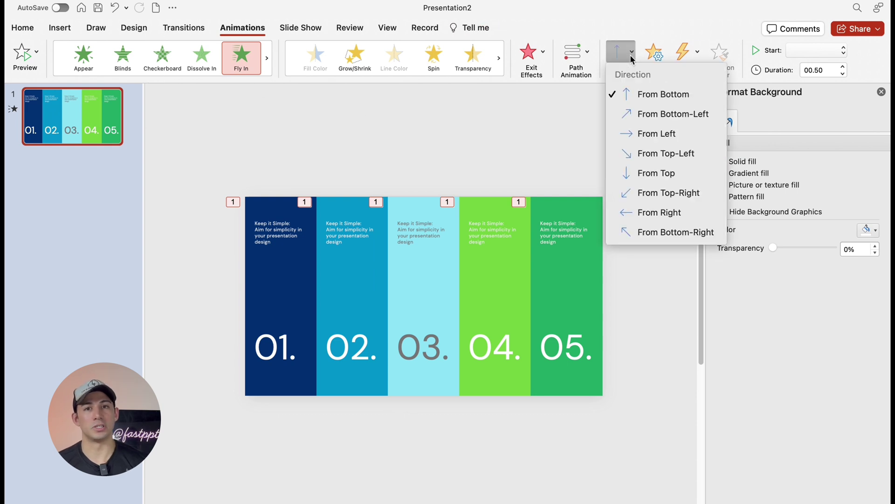
left_click(662, 136)
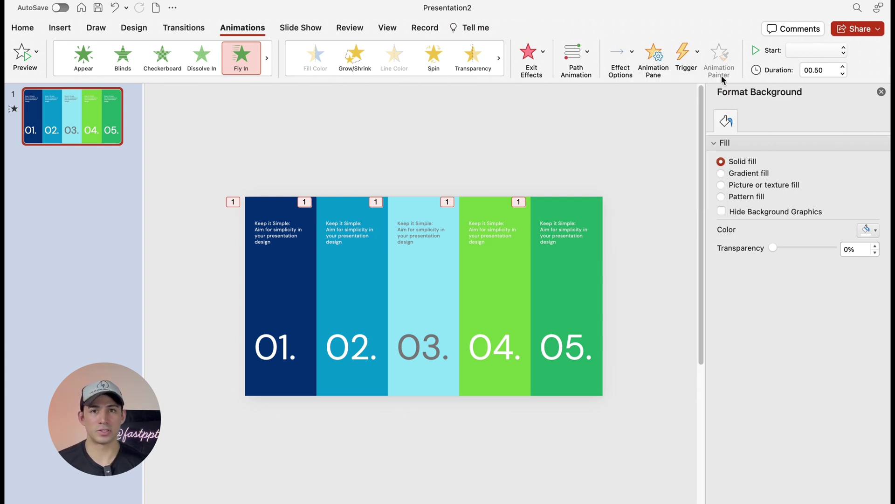
left_click(817, 56)
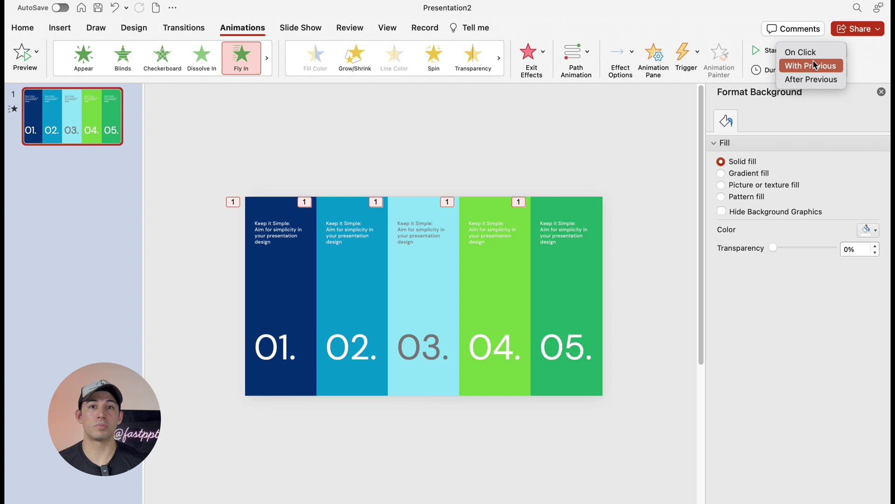
left_click(815, 65)
double_click(823, 70)
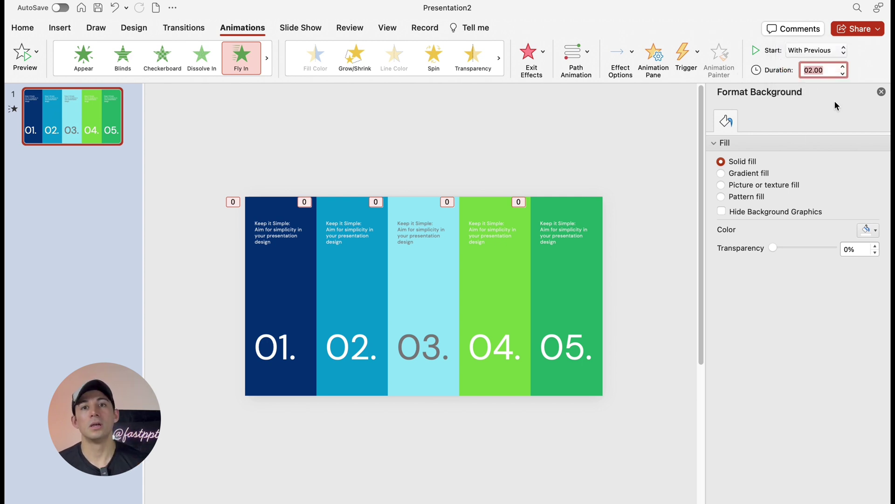
left_click(653, 55)
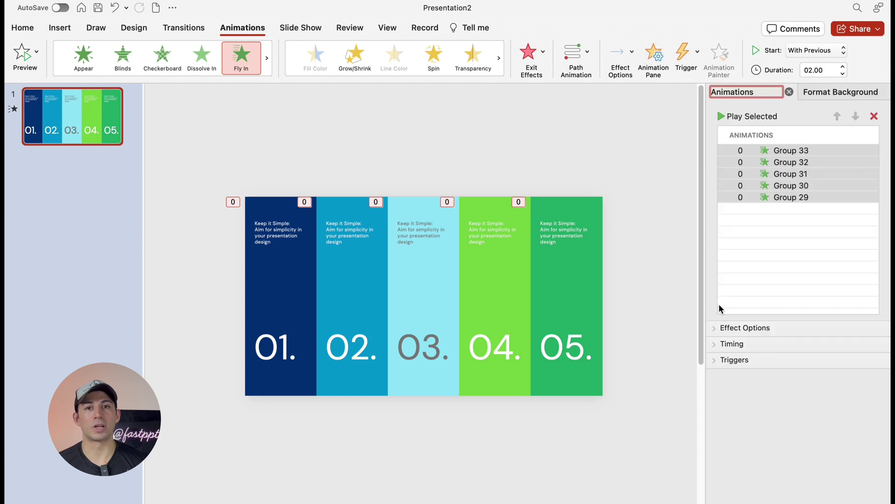
left_click(744, 329)
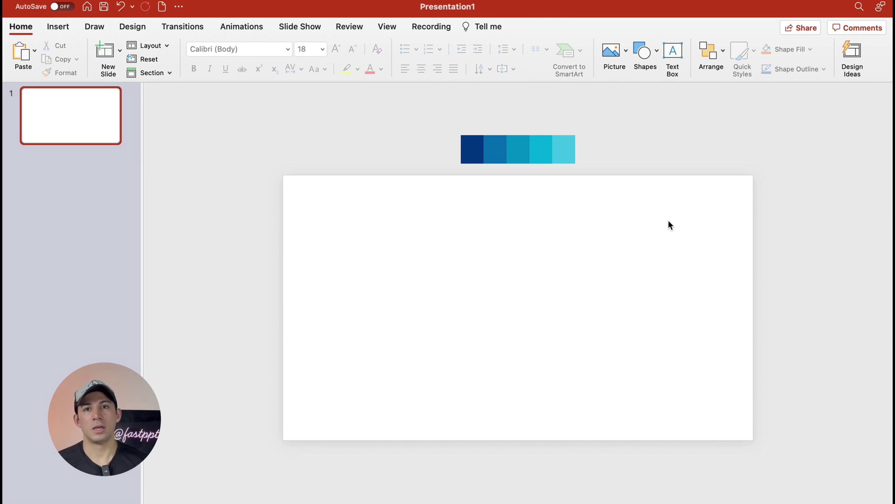
Draw a tall blue bar and a small triangle rotated 90° to point right against it
left_click(657, 52)
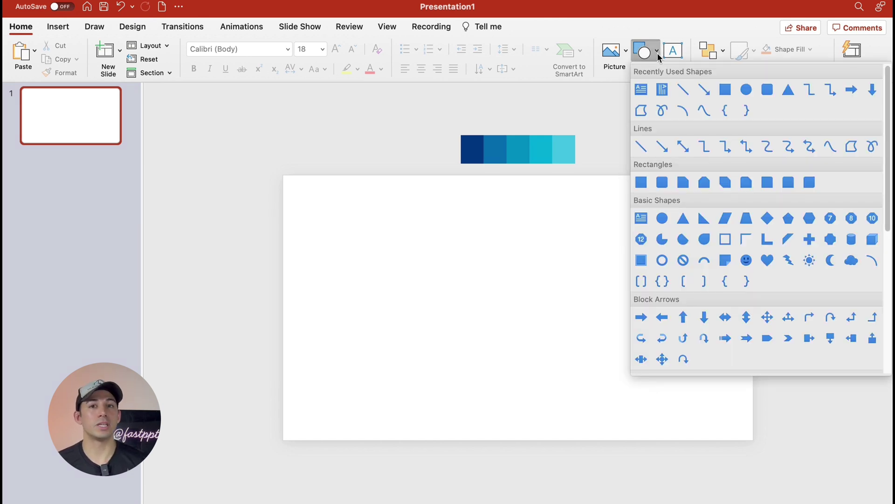
left_click(722, 97)
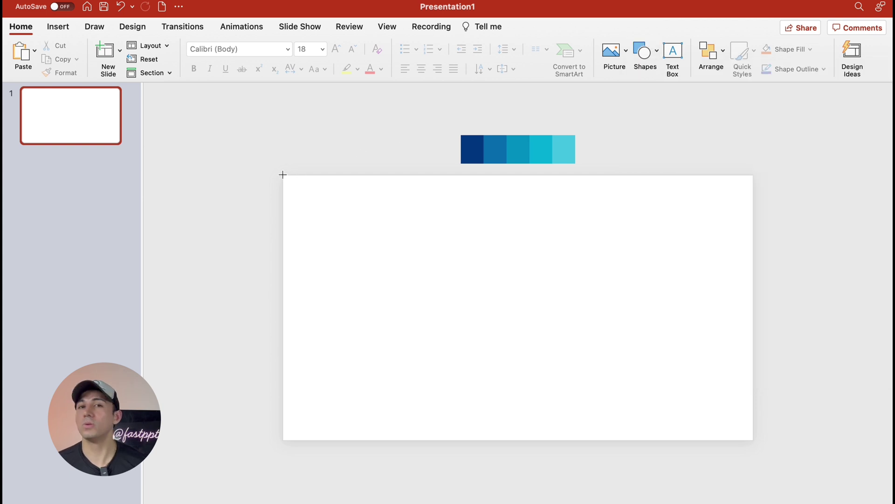
left_click_drag(283, 175, 373, 433)
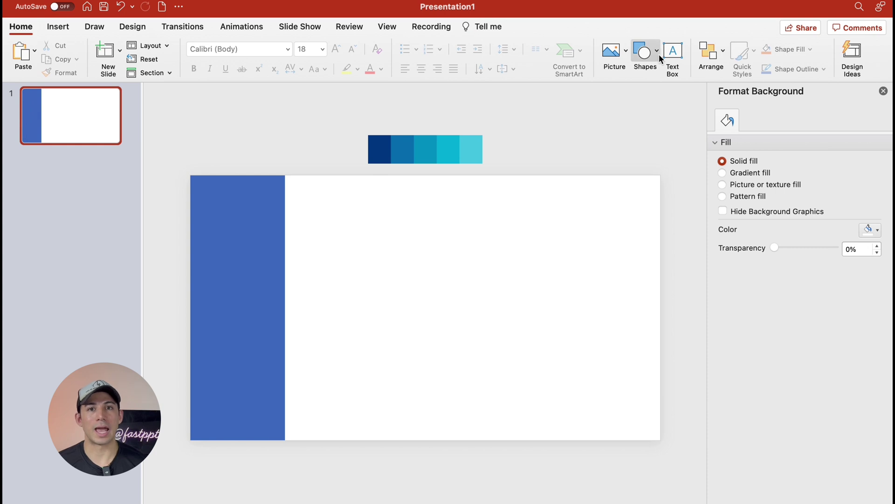
left_click(658, 53)
left_click(683, 218)
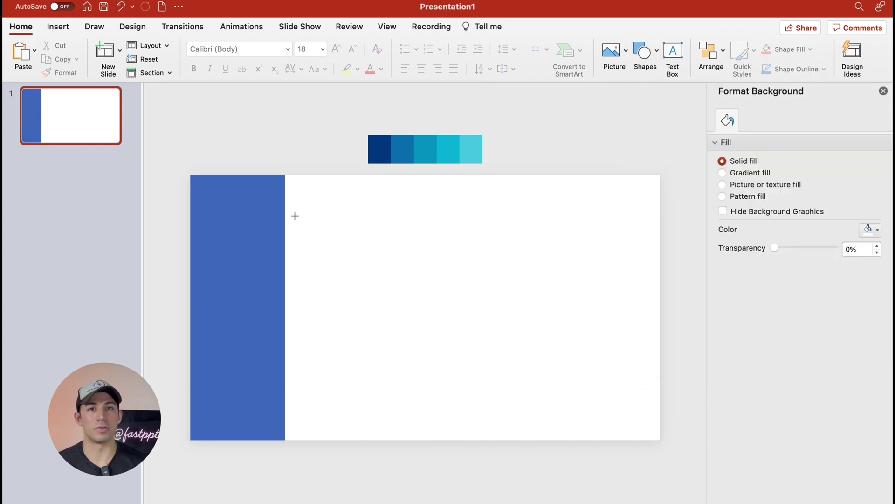
mouse_move(284, 212)
left_mouse_down()
mouse_move(310, 231)
mouse_move(289, 215)
left_mouse_up()
left_click(695, 69)
left_click(704, 86)
left_click(300, 382)
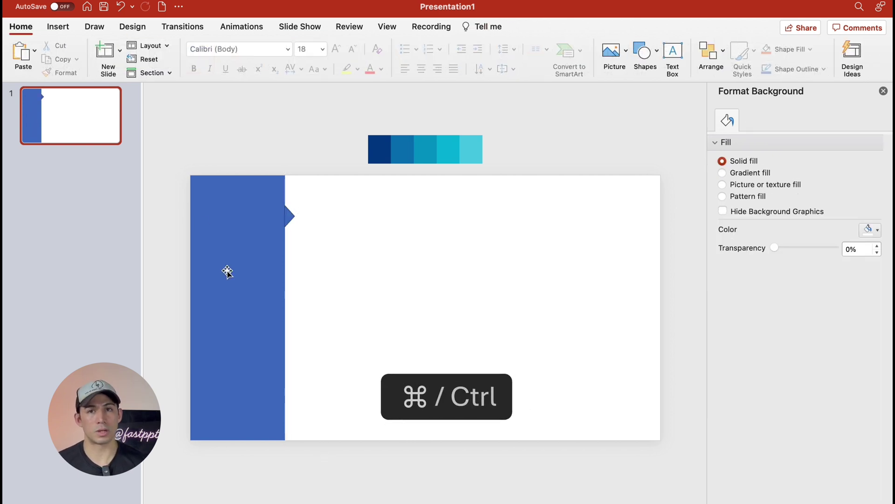
Union the bar and triangle into one arrow column and place a copy to its right
left_click(229, 193)
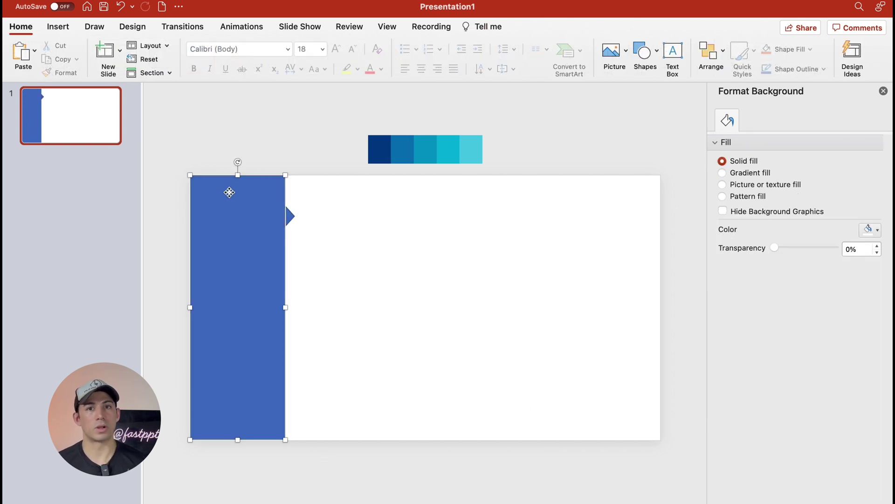
left_click(291, 216, "super")
left_click(494, 26)
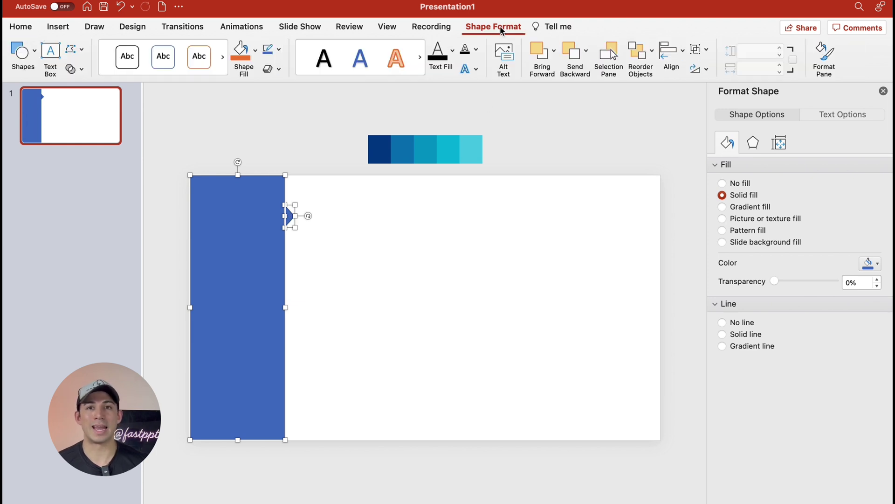
left_click(81, 69)
left_click(125, 85)
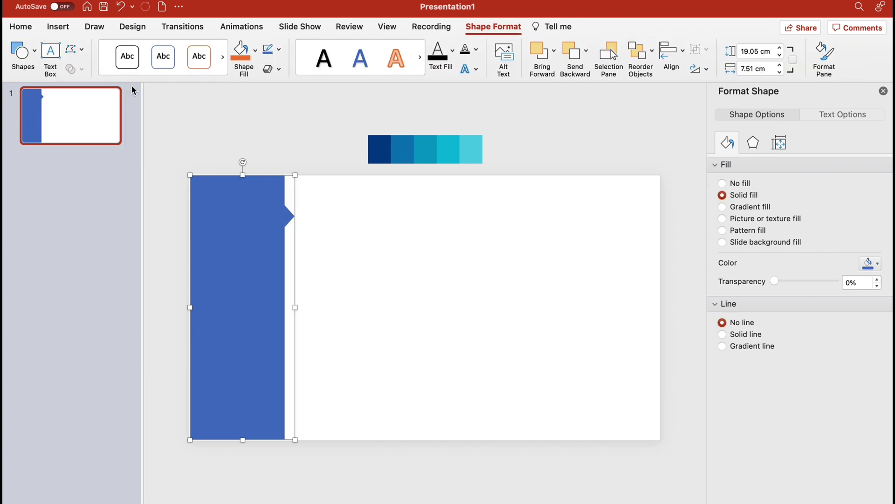
left_click_drag(236, 264, 330, 267)
Duplicate the arrows to five and fill the first with the swatch strip's dark navy
key("super+d")
key("super+d")
key("super+d")
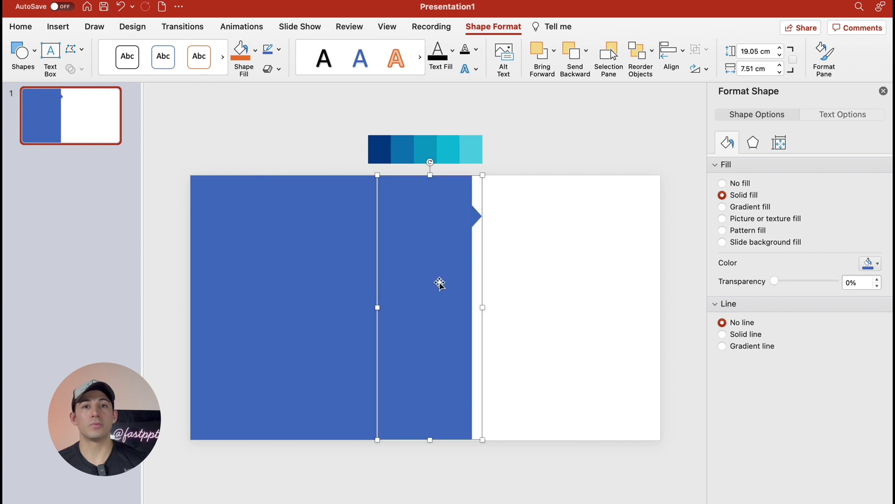
left_click(878, 264)
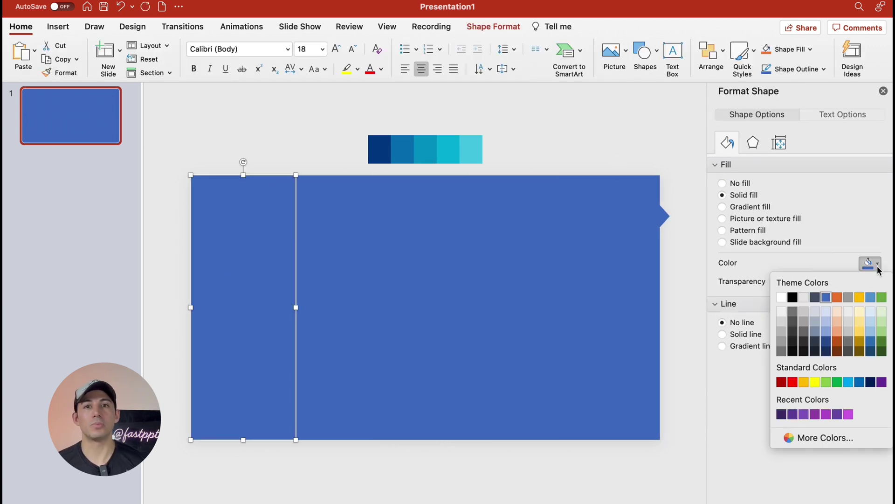
left_click(825, 438)
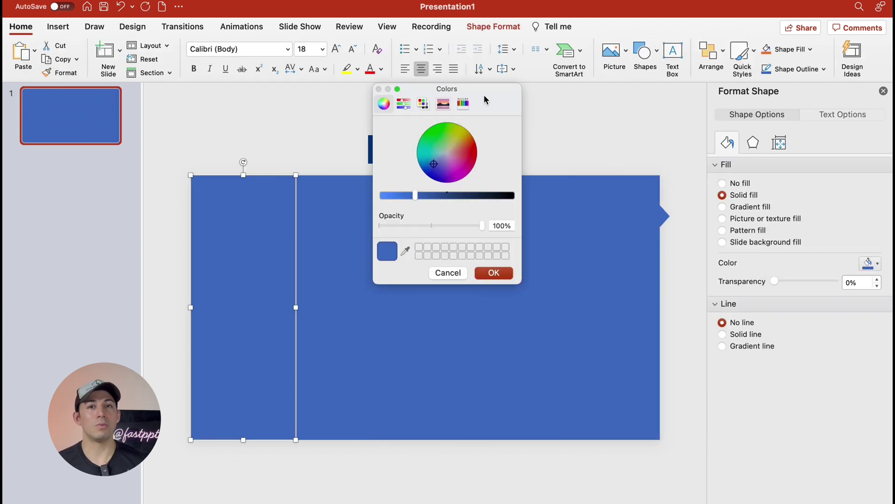
left_click_drag(483, 94, 664, 108)
left_click(380, 149)
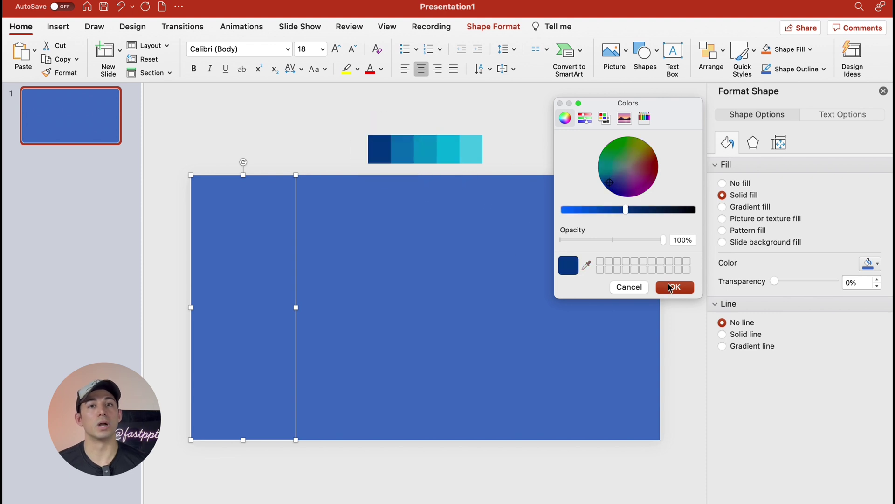
left_click(675, 287)
left_click(333, 231)
Fill the second and third columns with the next blues sampled from the swatch strip
left_click(870, 264)
left_click(826, 437)
left_click(402, 149)
left_click(613, 281)
left_click_drag(425, 148, 248, 148)
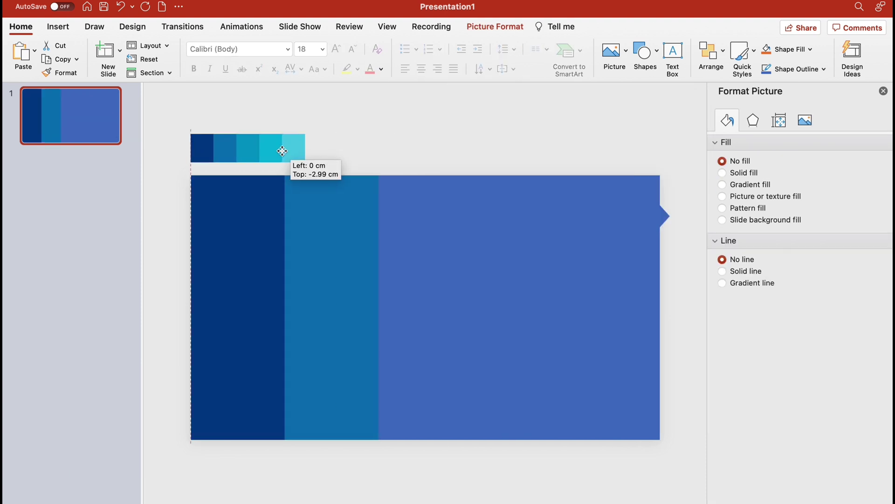
left_click(424, 303)
left_click(489, 273)
Fill the fourth column and the fifth with the lightest teal, then select all five
left_click(524, 303)
left_click(862, 264)
left_click(583, 303)
left_click(870, 264)
left_click(825, 437)
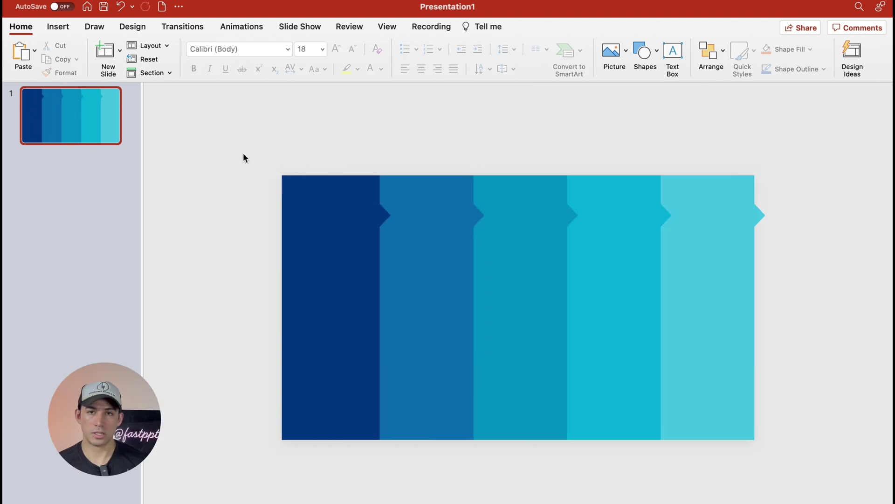
left_click_drag(242, 152, 785, 418)
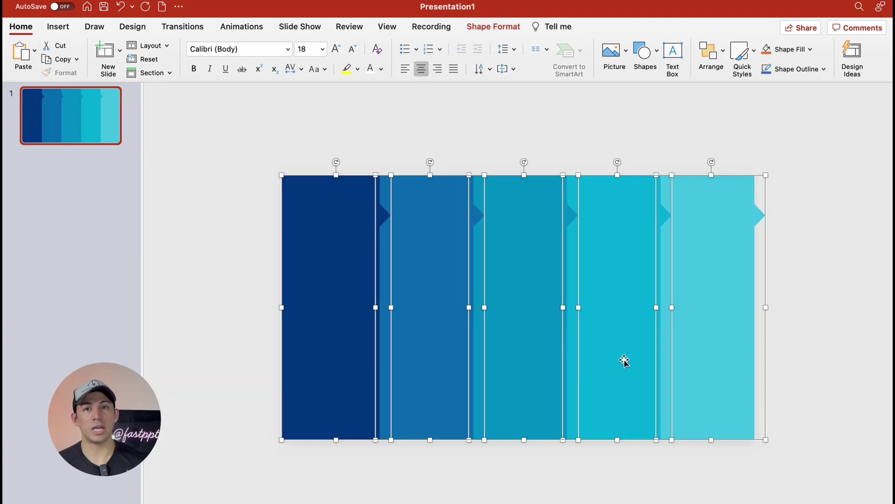
Give the columns an outer shadow: 75% transparency, 102% size, about 13 pt blur
right_click(514, 261)
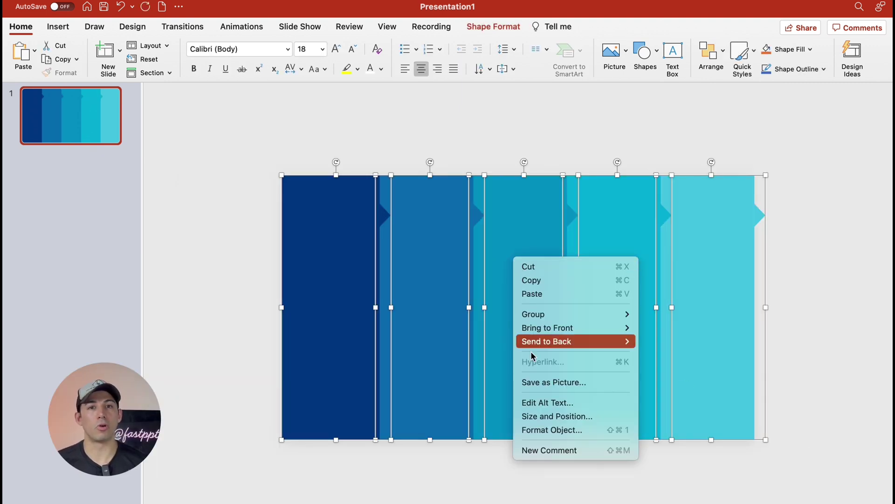
left_click(605, 430)
left_click(753, 143)
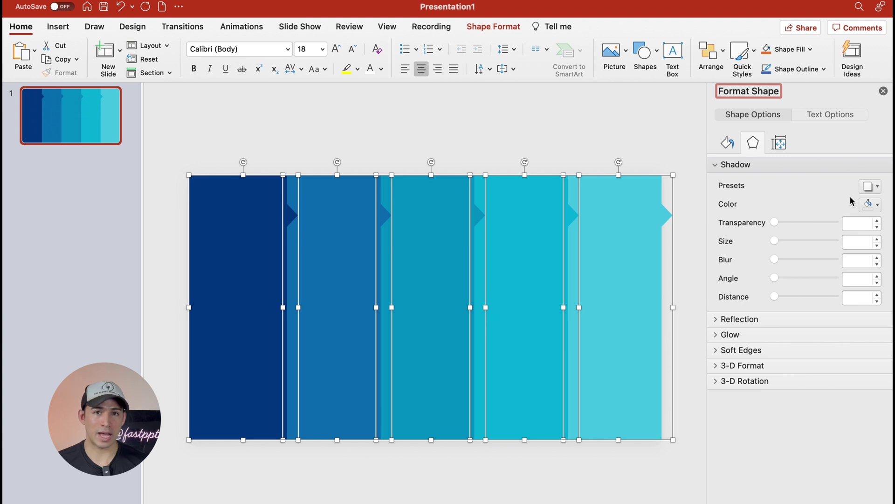
left_click(877, 187)
left_click(792, 326)
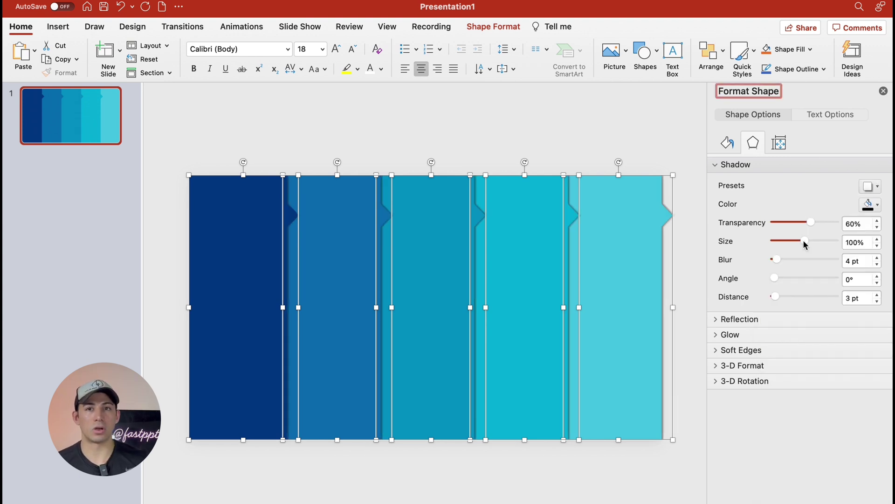
left_click(878, 238)
left_click(878, 246)
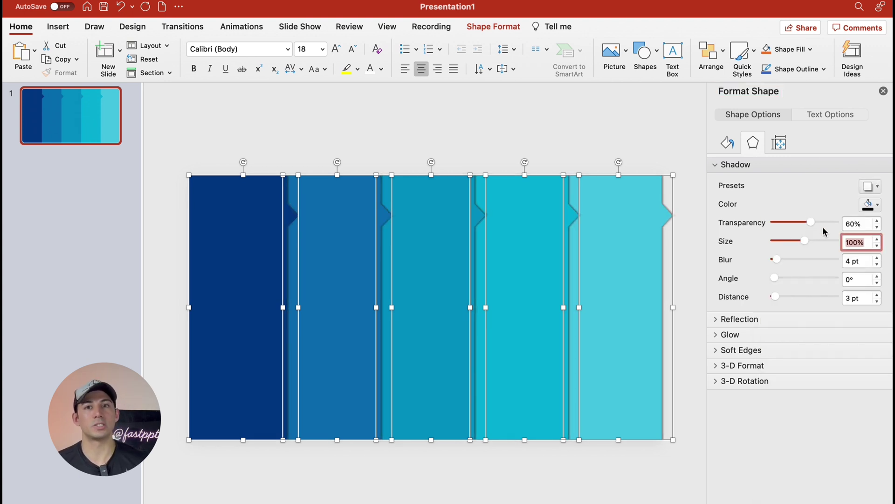
left_click_drag(811, 223, 821, 222)
left_click(877, 239)
left_click(877, 239)
left_click_drag(776, 259, 781, 258)
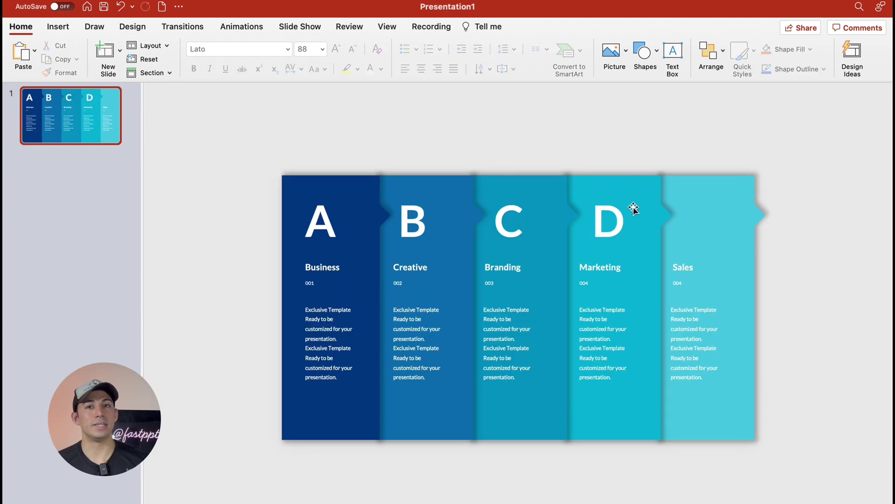
left_click(631, 207)
Copy the D letter into the Sales column and change it to E
left_click_drag(646, 233, 740, 233)
double_click(684, 214)
type("E")
Group the bar, letter, heading and text of column A into one unit
left_click_drag(262, 190, 383, 417)
right_click(360, 184)
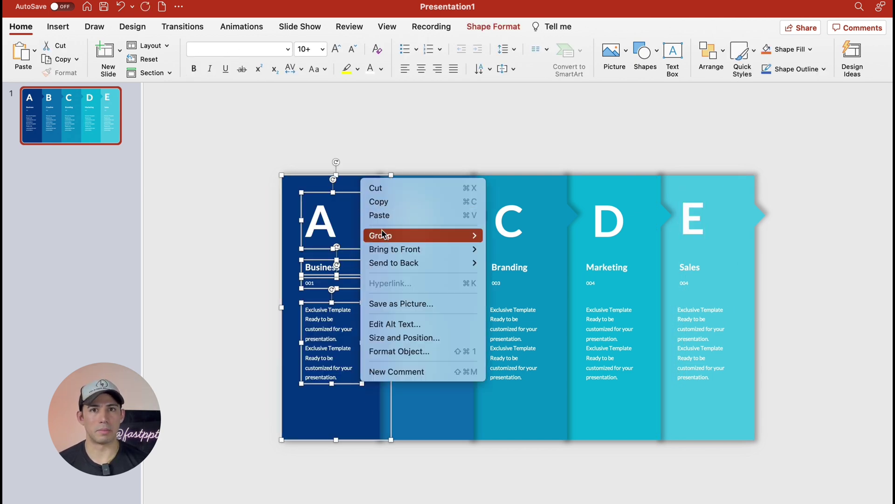
mouse_move(380, 234)
left_click(505, 235)
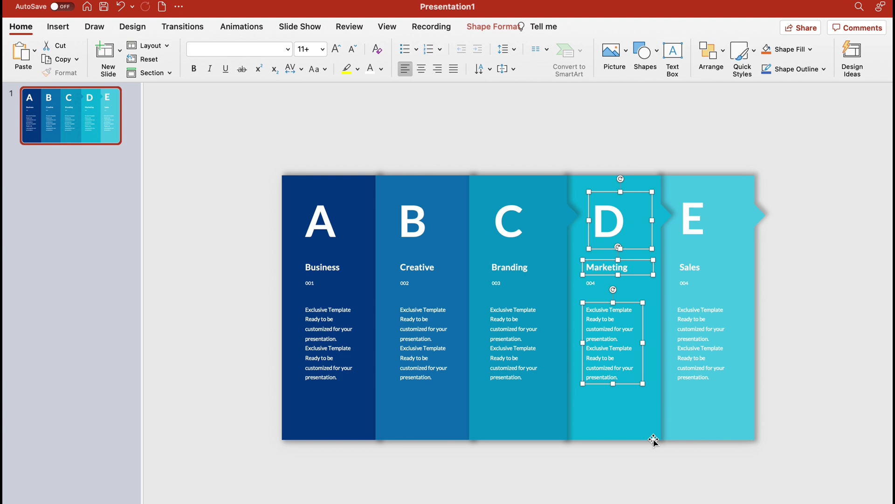
Shift a column shape left into place and bring two columns to the front so the arrows overlap
left_click(654, 439)
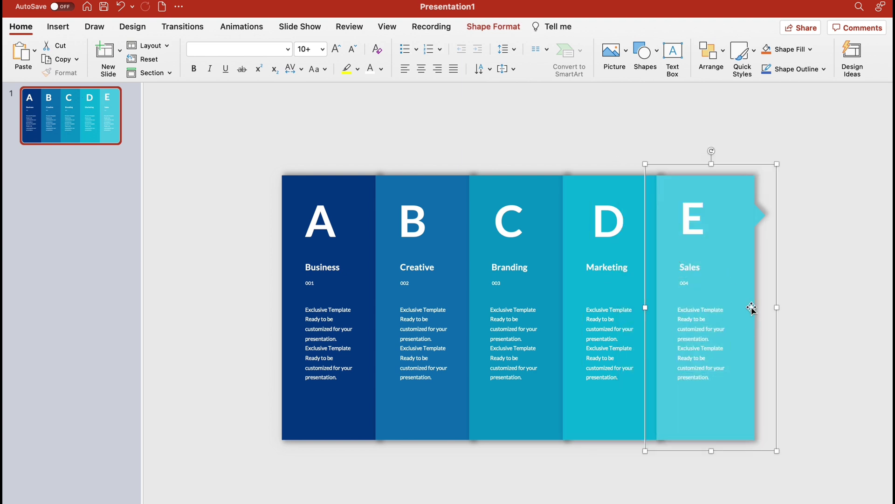
left_click_drag(672, 196, 581, 196)
right_click(582, 195)
mouse_move(653, 265)
left_click(723, 265)
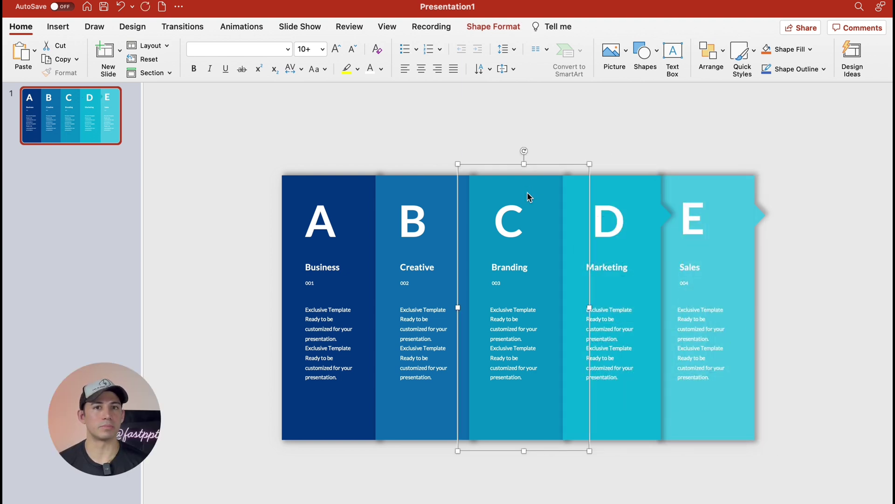
right_click(440, 190)
mouse_move(513, 260)
left_click(593, 260)
Duplicate slide 1
left_click(183, 125)
right_click(49, 117)
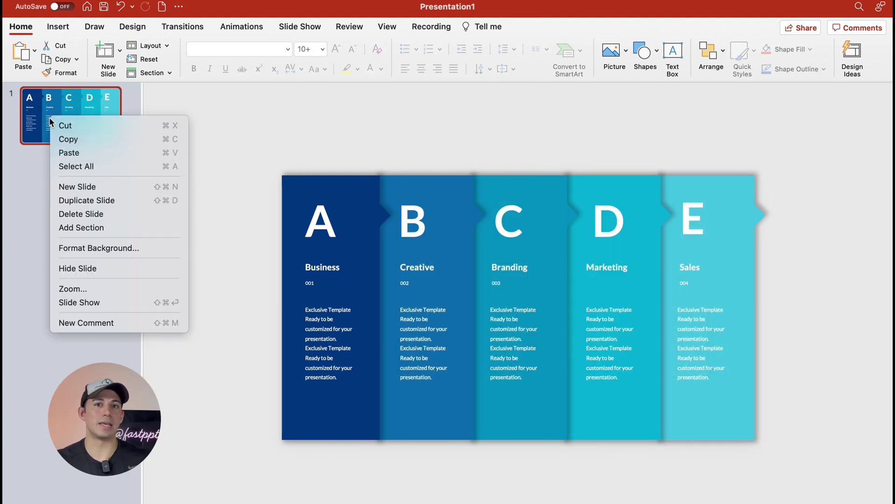
left_click(100, 202)
On the copy, stack columns B, C, D and E behind column A, then make it the first slide
left_click(479, 301)
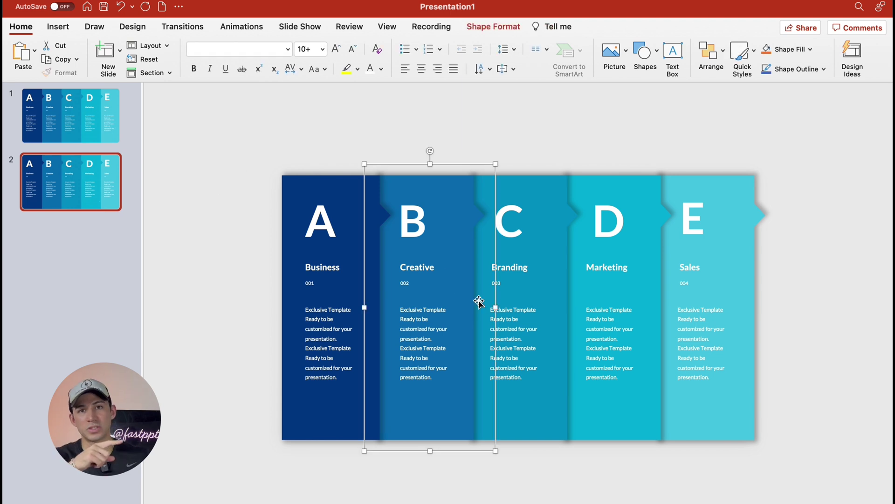
left_click_drag(497, 294, 412, 296)
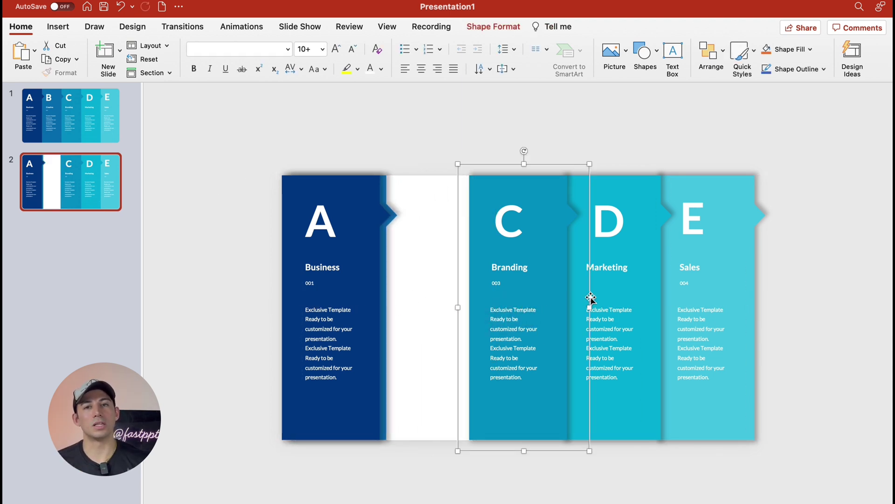
left_click_drag(592, 300, 413, 296)
left_click_drag(606, 299, 413, 294)
left_click(709, 326)
left_click_drag(708, 327, 429, 316)
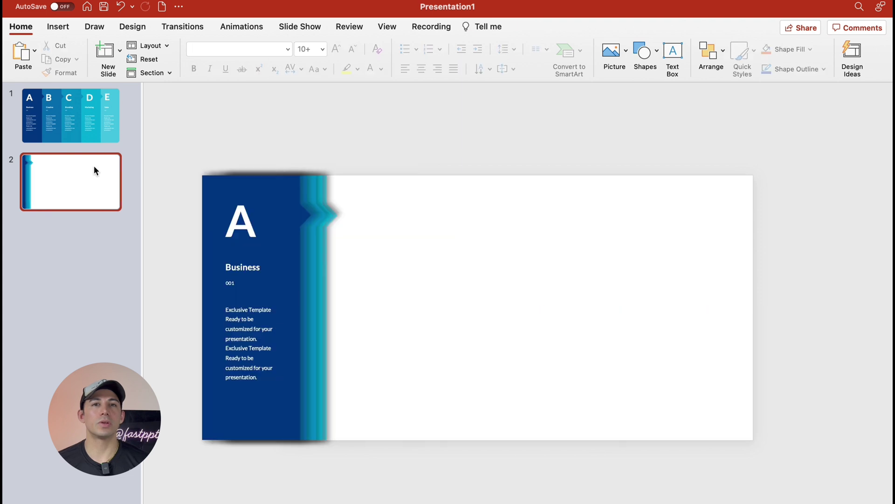
left_click_drag(94, 166, 93, 103)
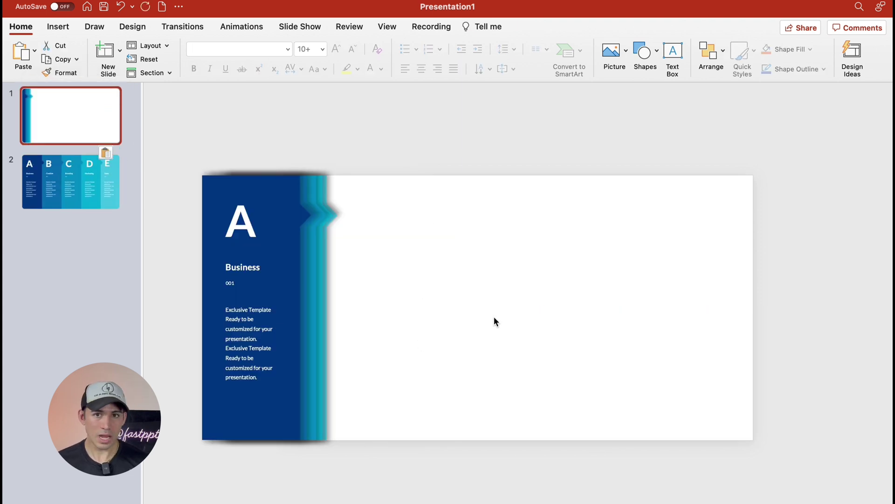
Give slide 1 a gradient fill background using a recent blue
right_click(509, 285)
left_click(703, 370)
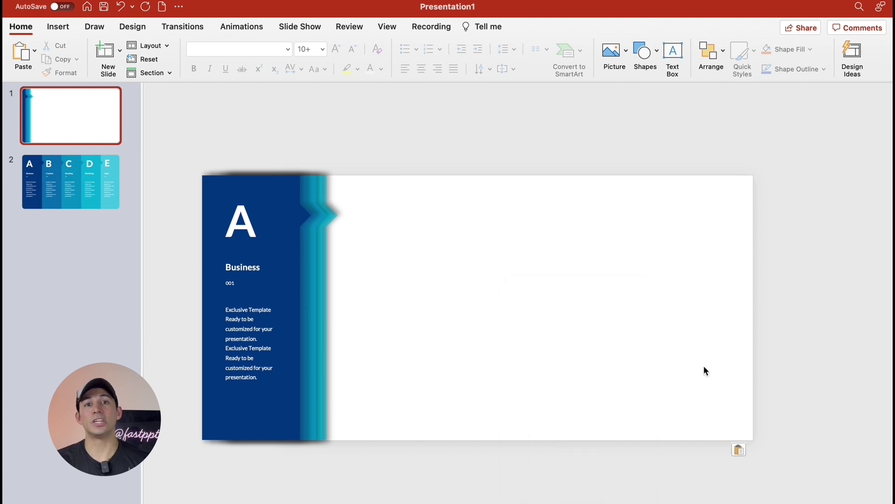
left_click(742, 172)
left_click(870, 353)
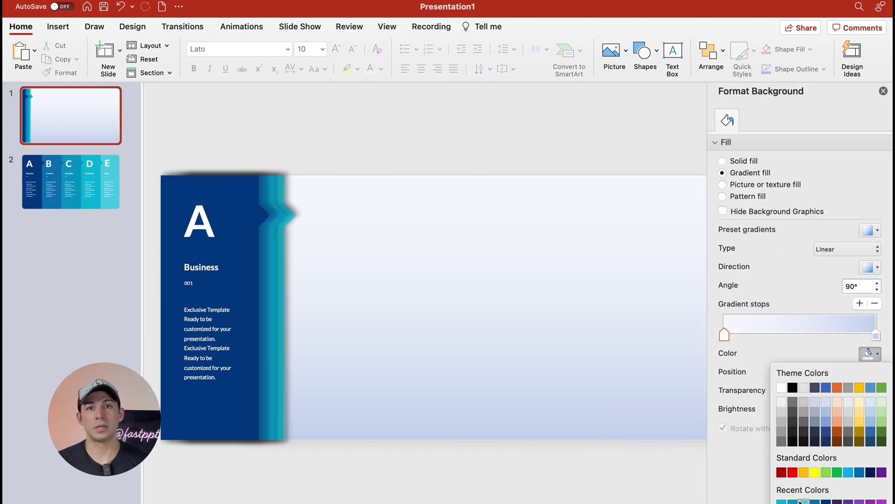
left_click(802, 501)
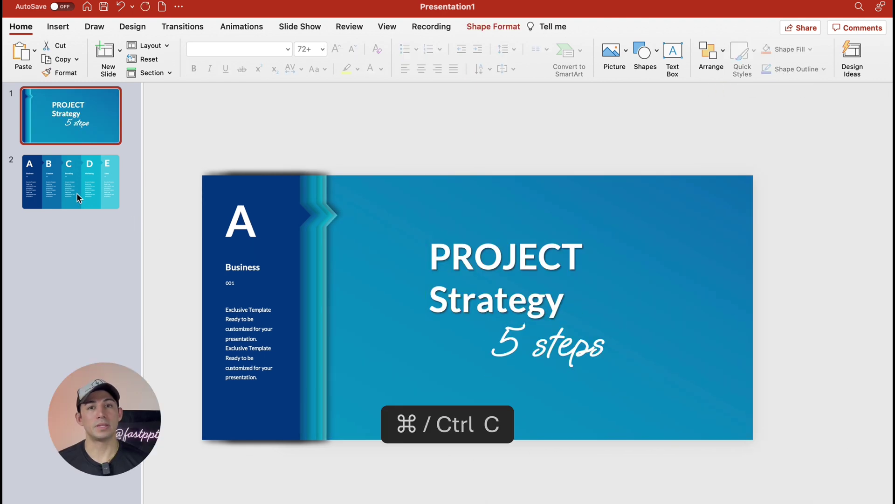
Paste the PROJECT Strategy title onto slide 2 and place it just off the right edge
left_click(78, 198)
type("PROJECT Strategy 5 steps")
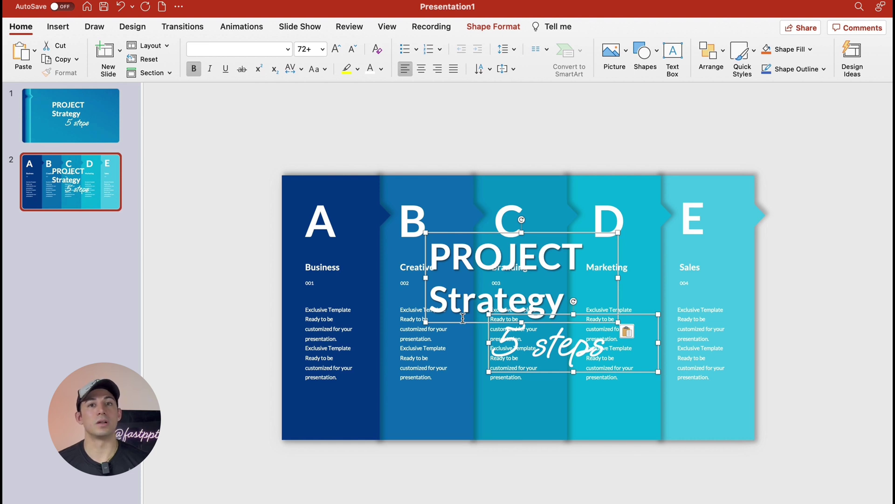
left_click_drag(485, 323, 852, 323)
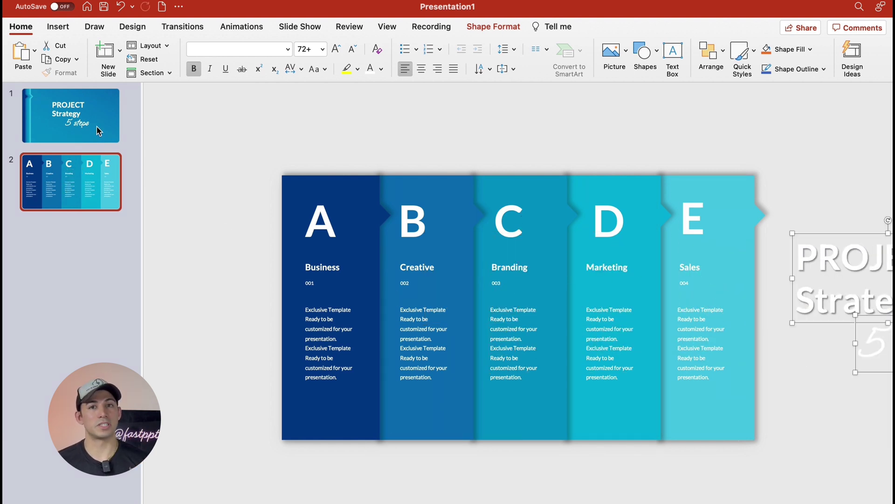
Give slide 2 the Morph transition and start the slideshow to preview the five arrow columns
left_click(177, 28)
left_click(144, 54)
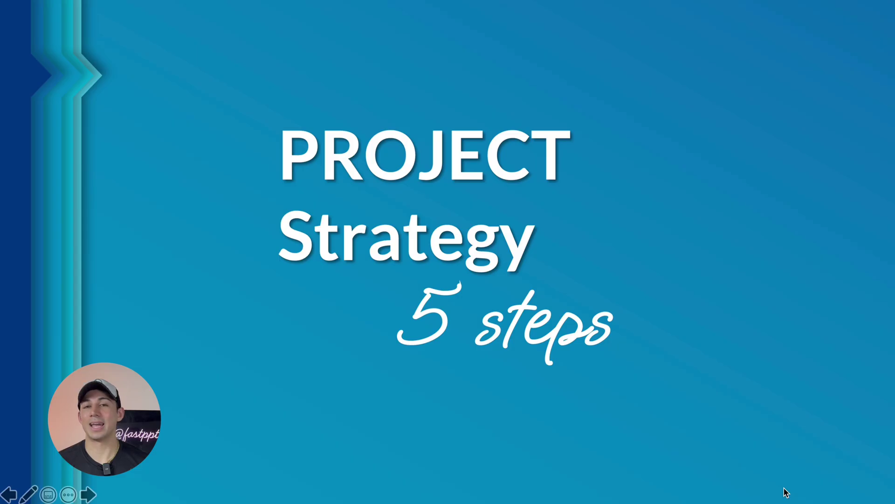
left_click(785, 492)
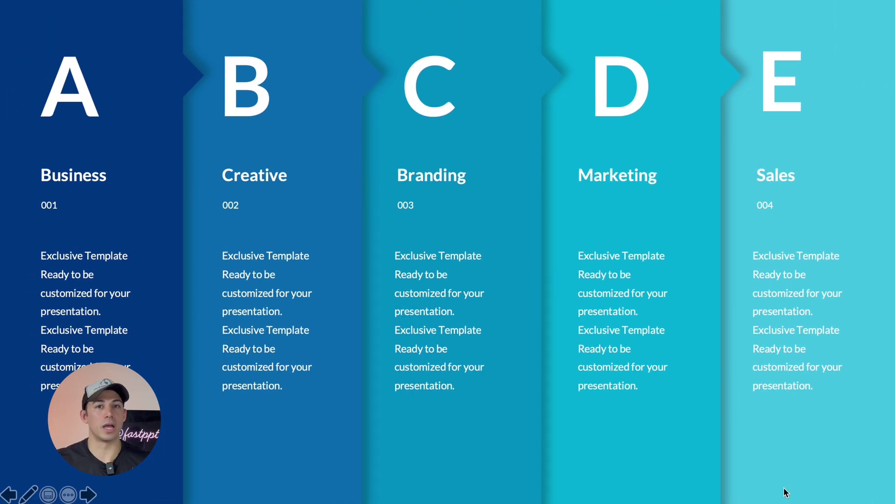